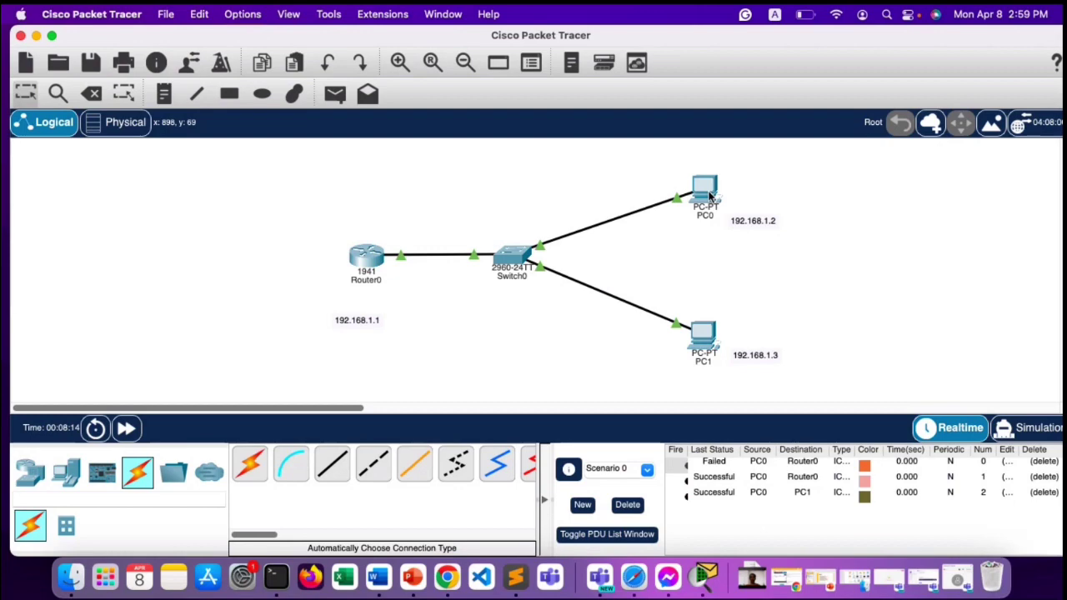
Send another simple PDU test ping from PC0 to PC1.
key("p")
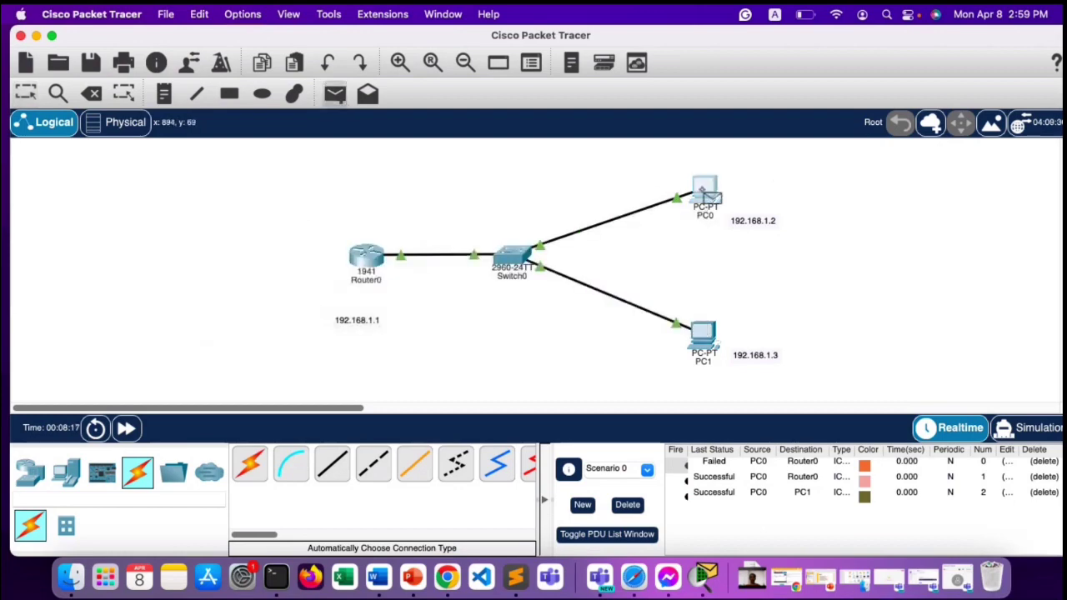
left_click(703, 333)
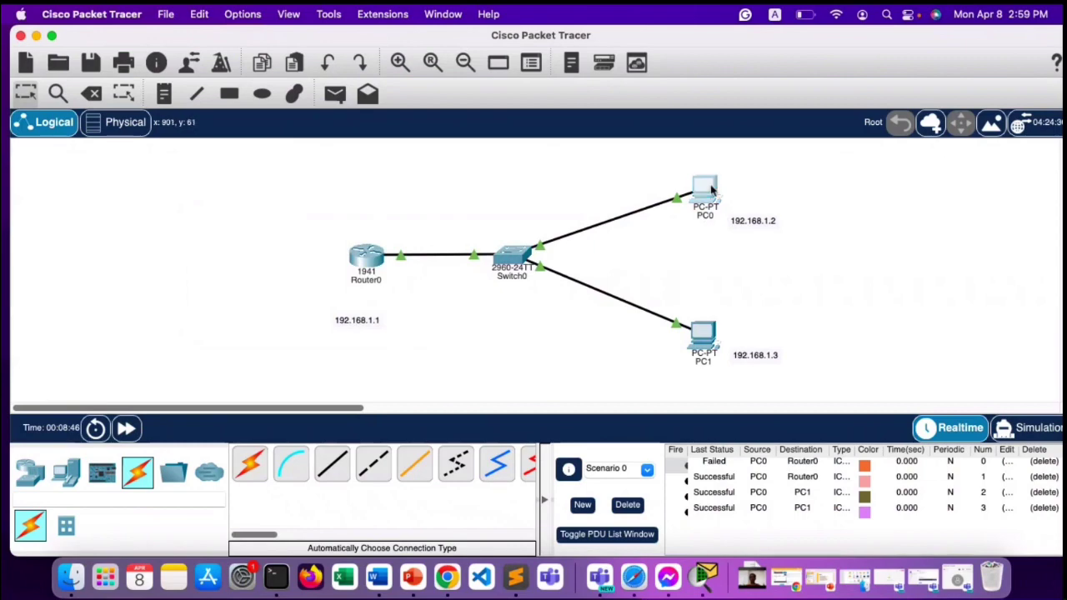
Open PC0's IPv4 firewall settings and switch the firewall service on.
left_click(705, 187)
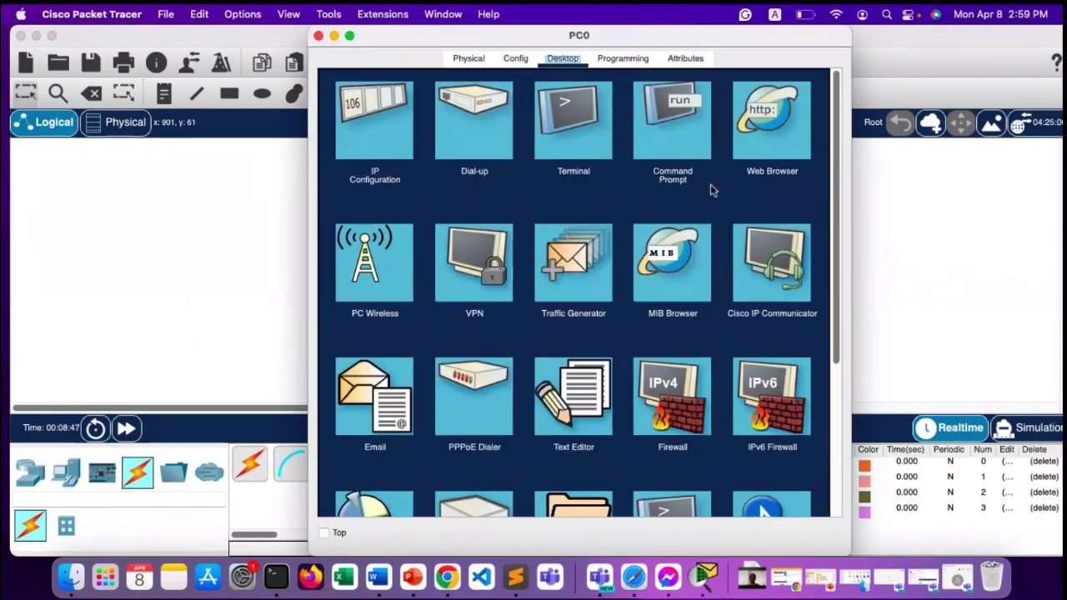
left_click(684, 400)
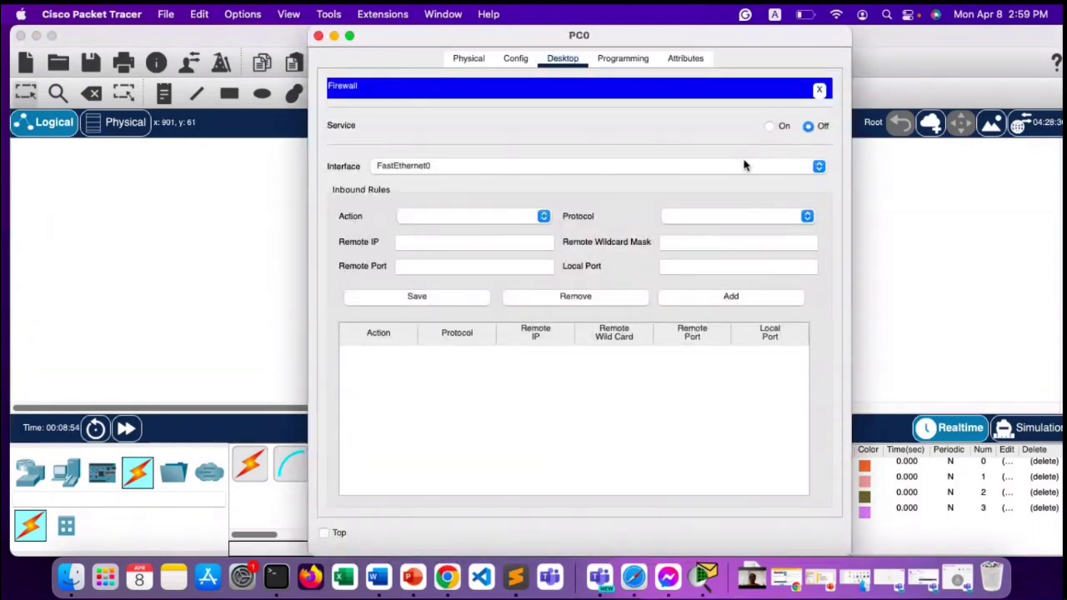
left_click(770, 126)
Add an inbound Deny ICMP rule for IP 0.0.0.0 with wildcard 255.255.255.255.
left_click(542, 217)
left_click(482, 235)
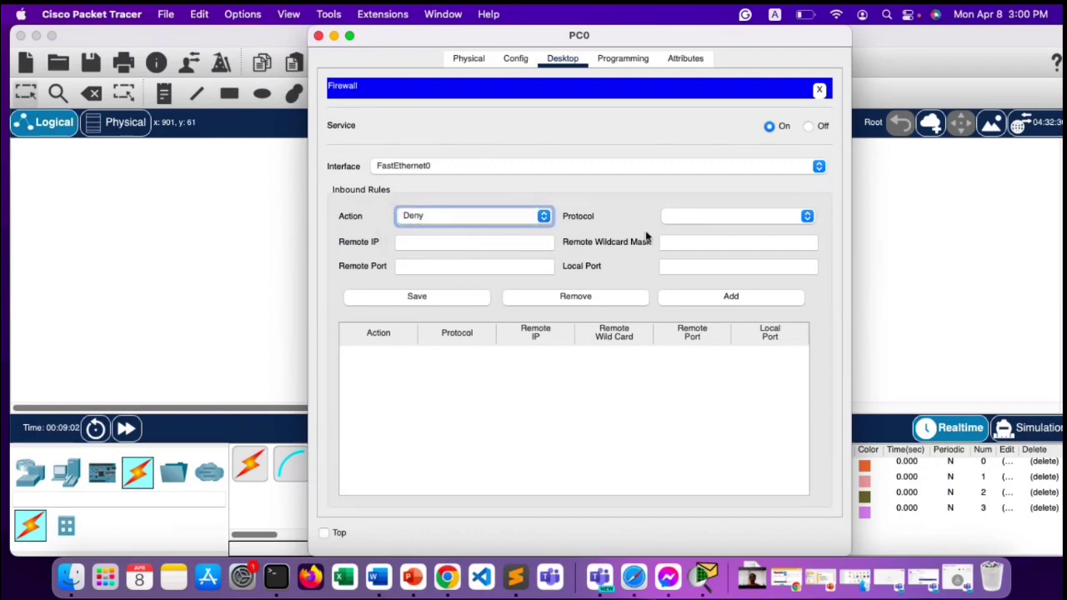
left_click(711, 219)
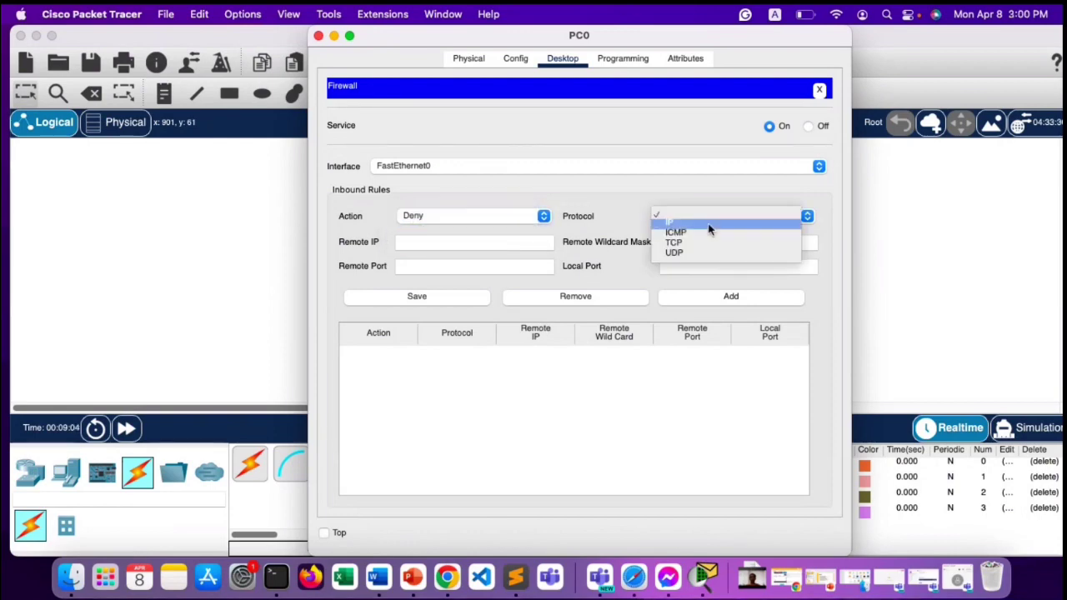
left_click(709, 233)
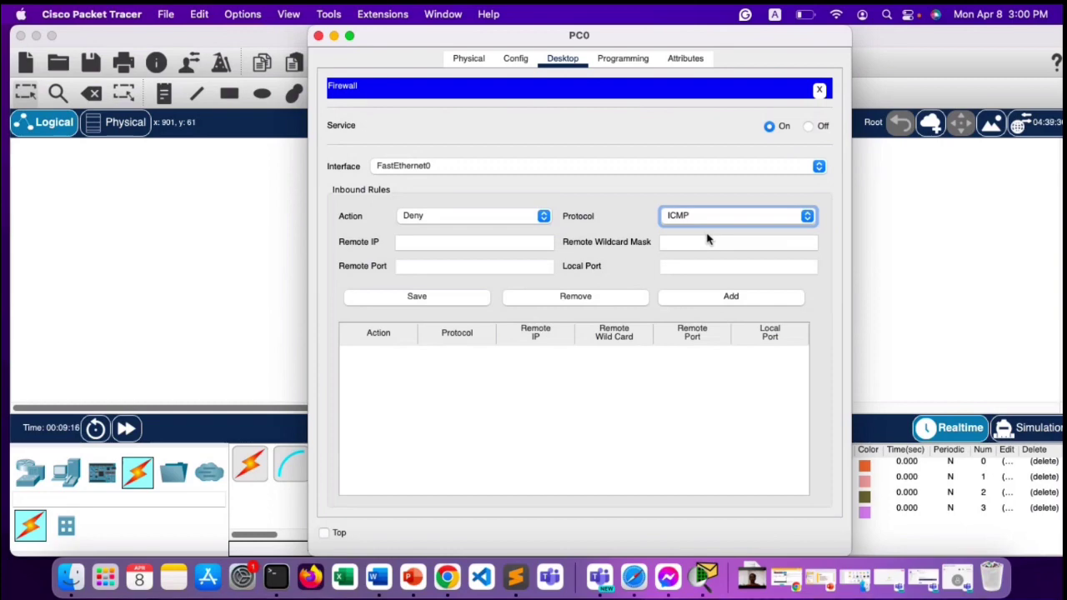
left_click(472, 239)
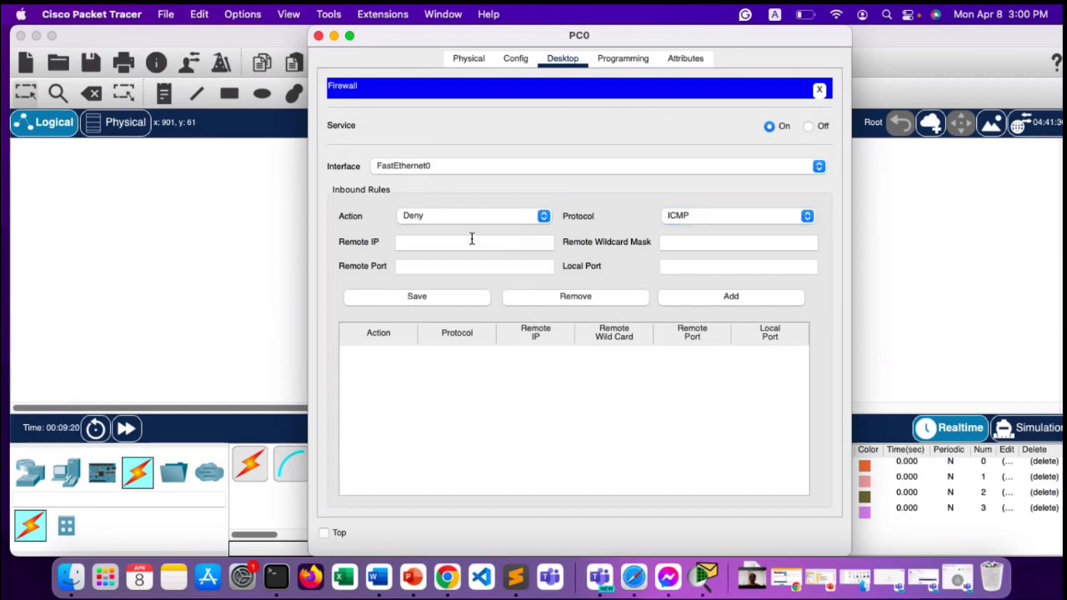
type("0.255.255.25")
type("55.255.255")
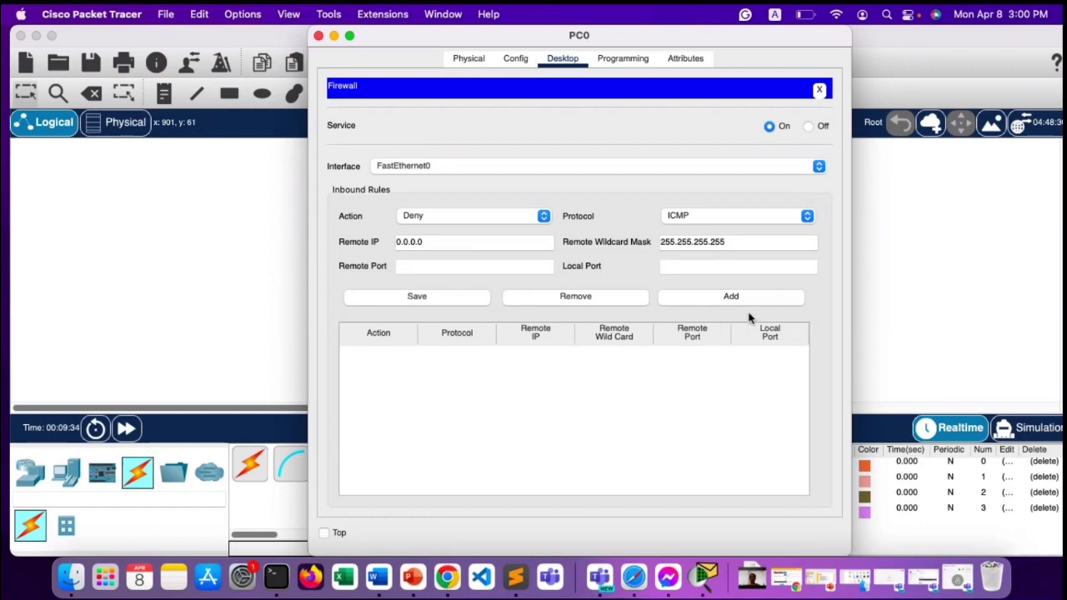
left_click(744, 302)
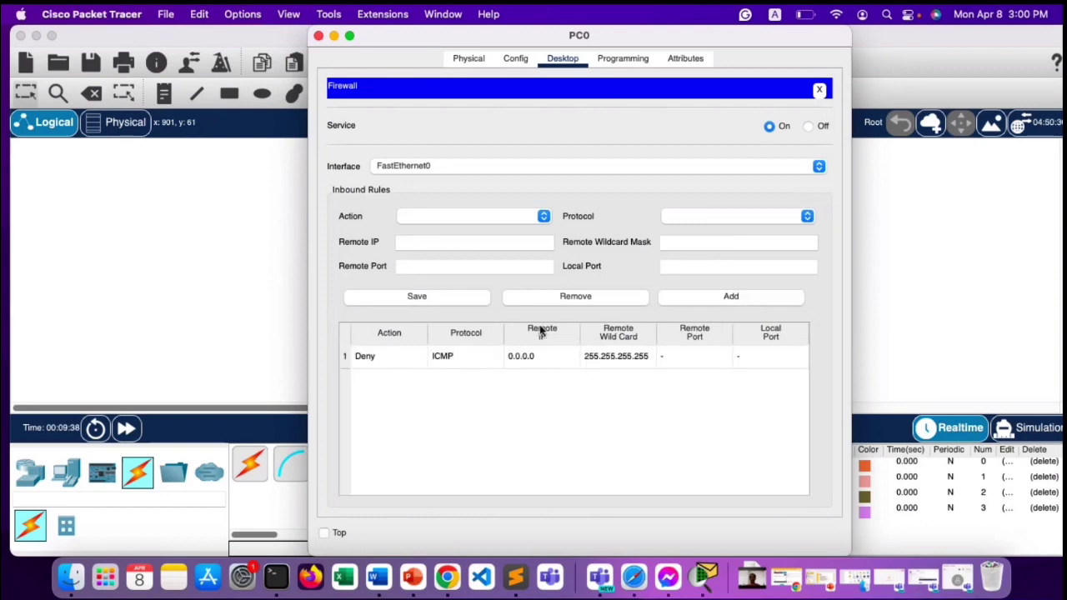
Add an inbound Allow IP rule for 0.0.0.0 with wildcard 255.255.255.255.
left_click(538, 216)
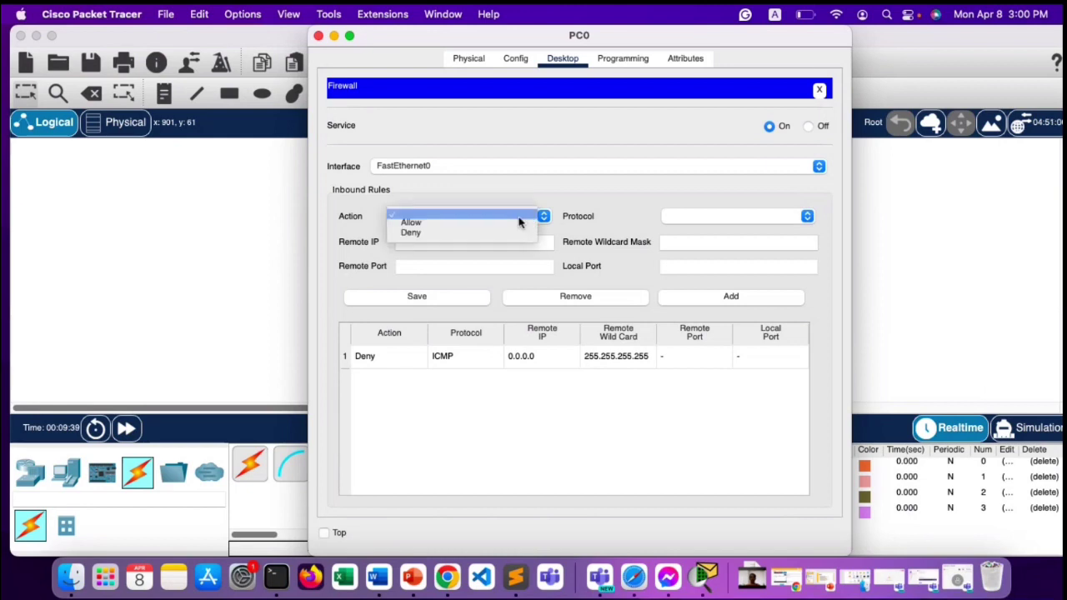
left_click(455, 230)
left_click(725, 217)
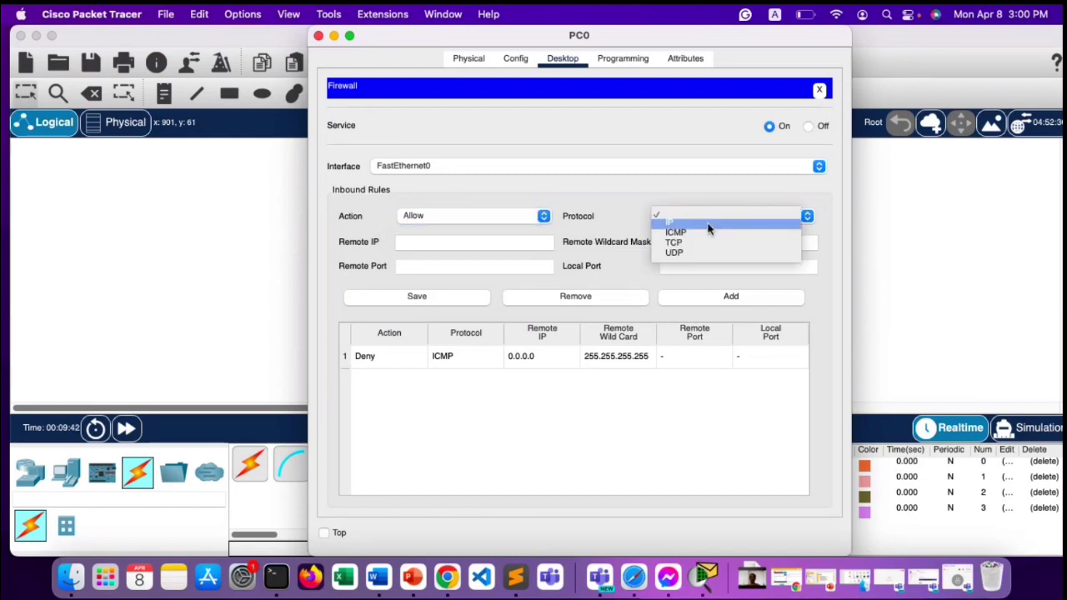
left_click(709, 227)
left_click(432, 243)
type("0.0.0.0")
type("255.255.255.255")
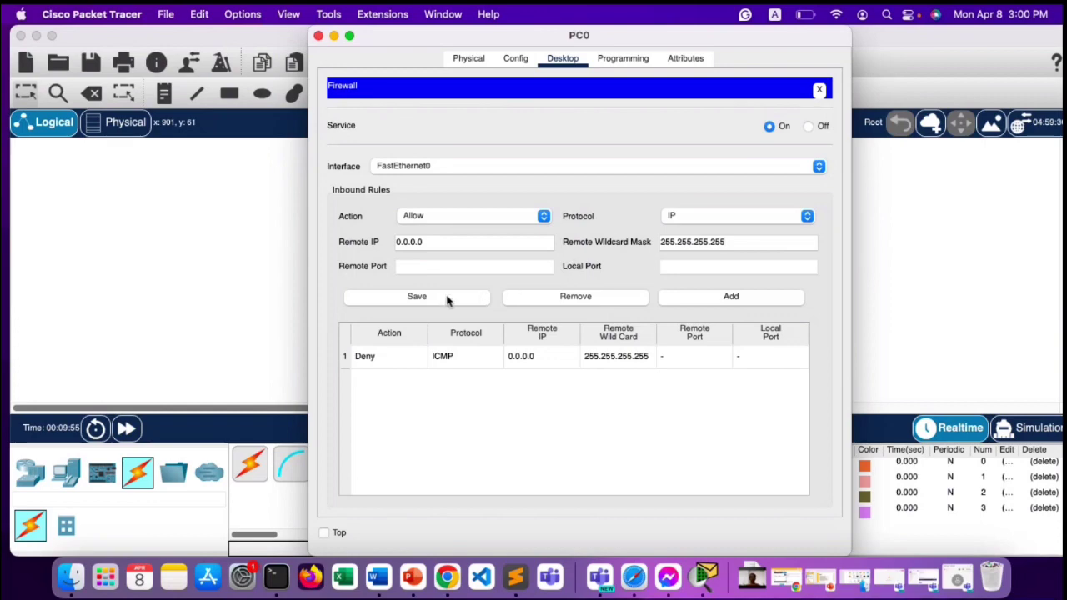
left_click(765, 305)
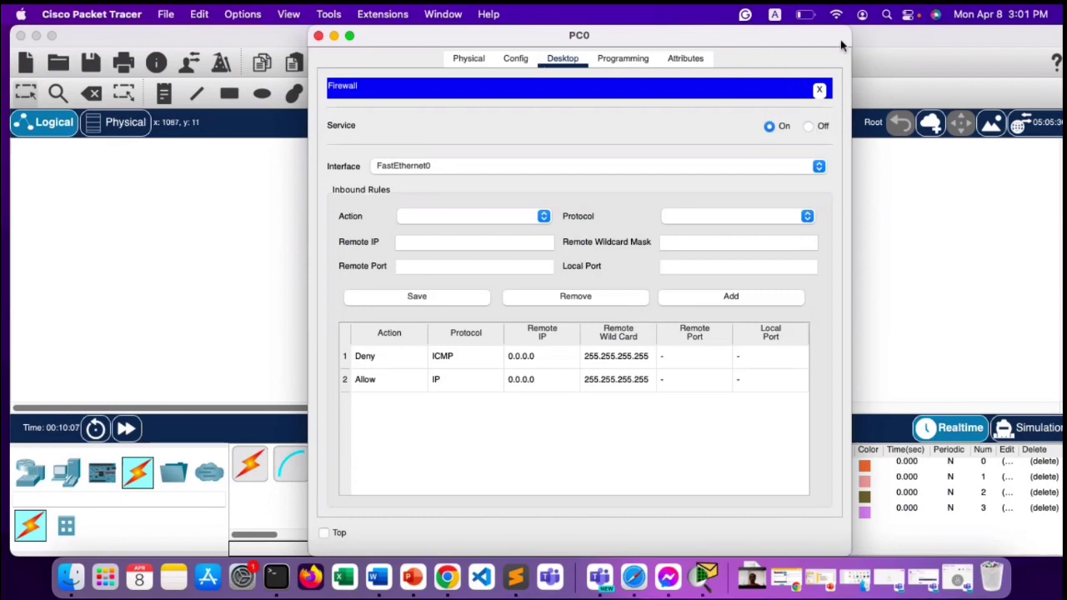
Close PC0's window, clear old PDU results, and ping from PC1 to PC0.
left_click_drag(842, 46, 908, 105)
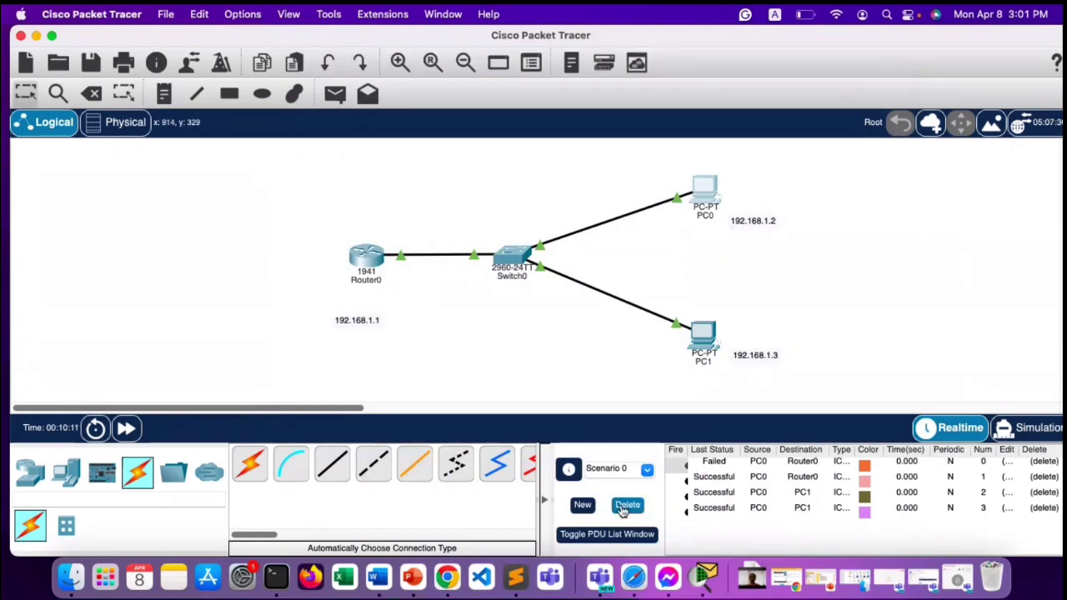
left_click(626, 507)
left_click(335, 94)
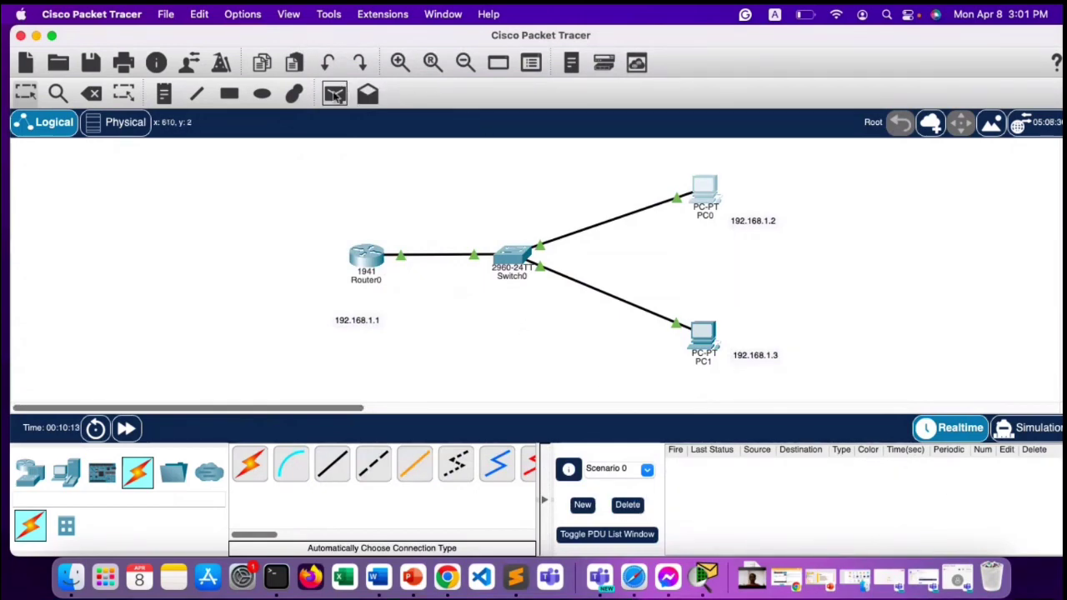
left_click(704, 192)
left_click(709, 334)
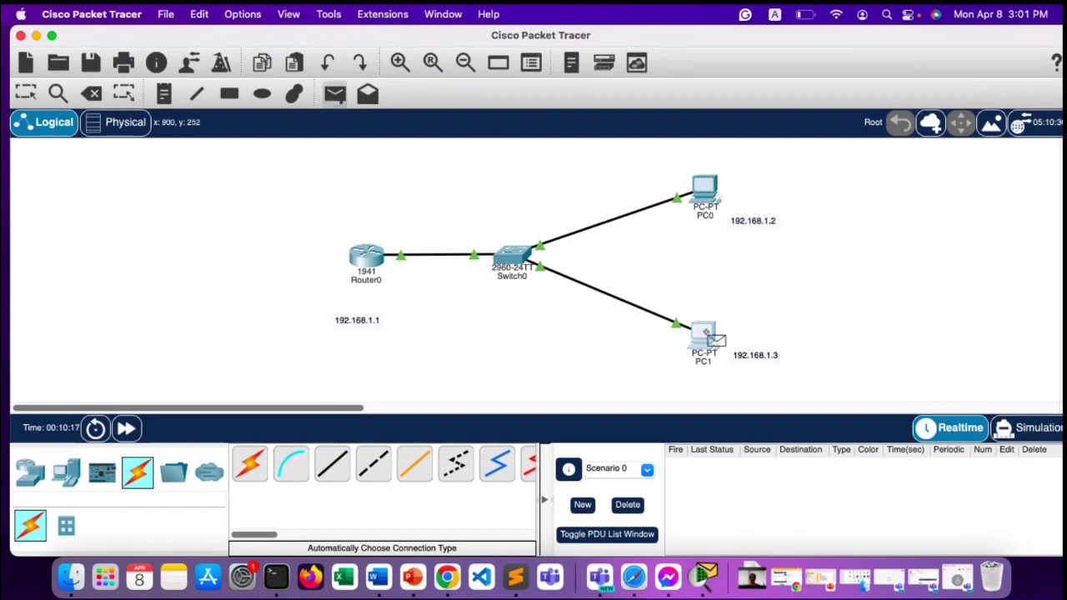
left_click(716, 191)
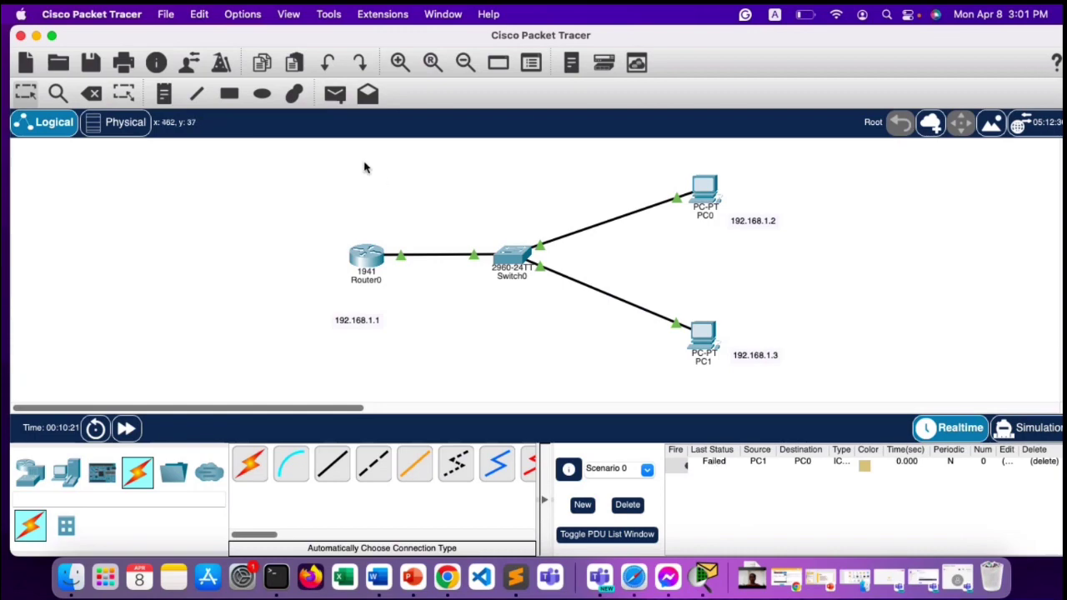
Send a simple PDU test ping from PC0 to Router0.
left_click(334, 94)
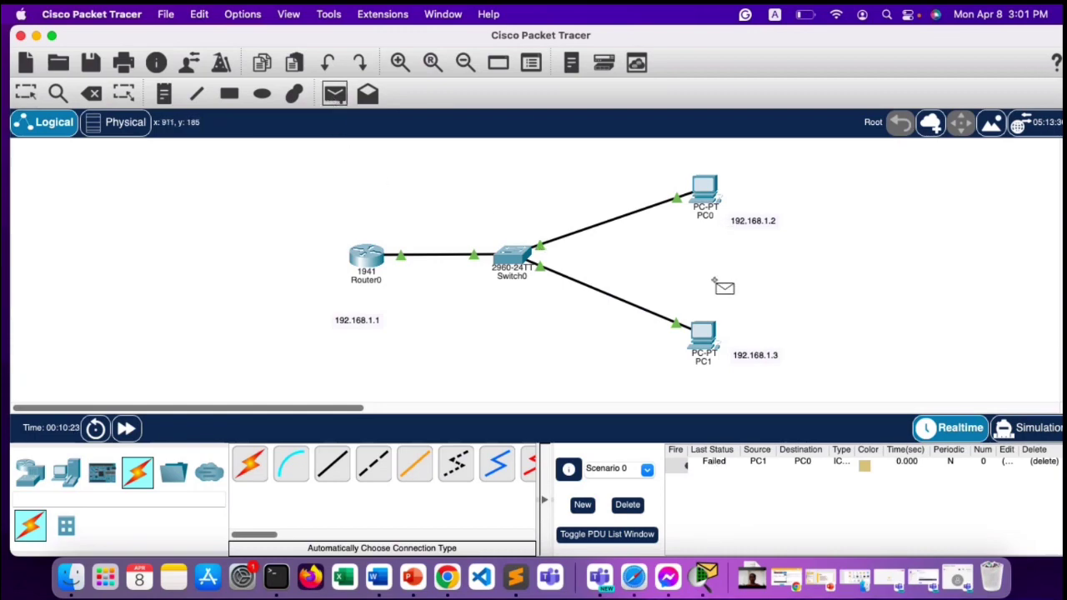
left_click(716, 194)
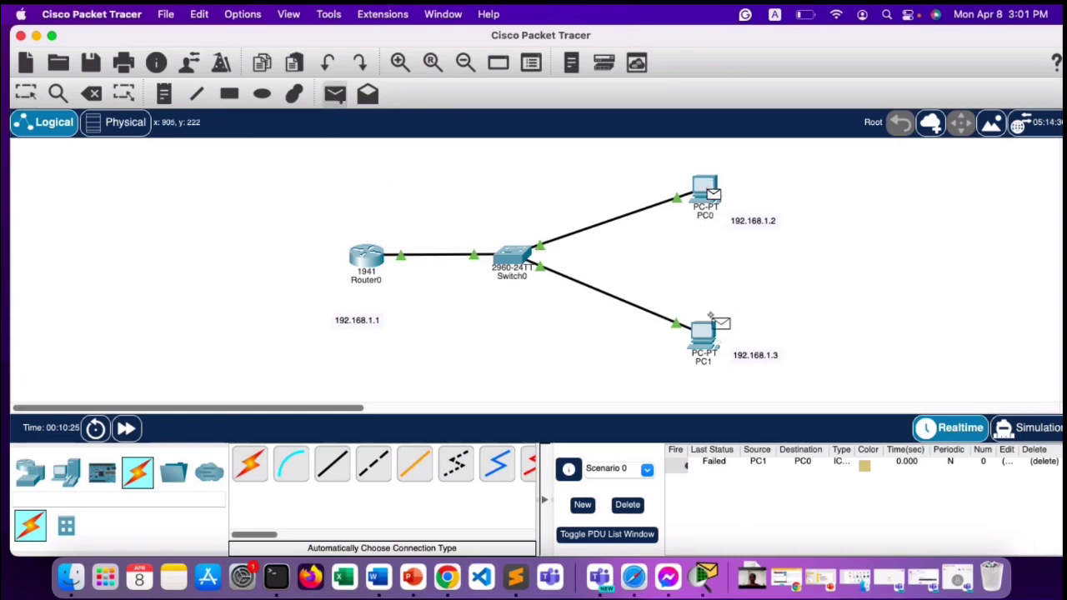
left_click(367, 260)
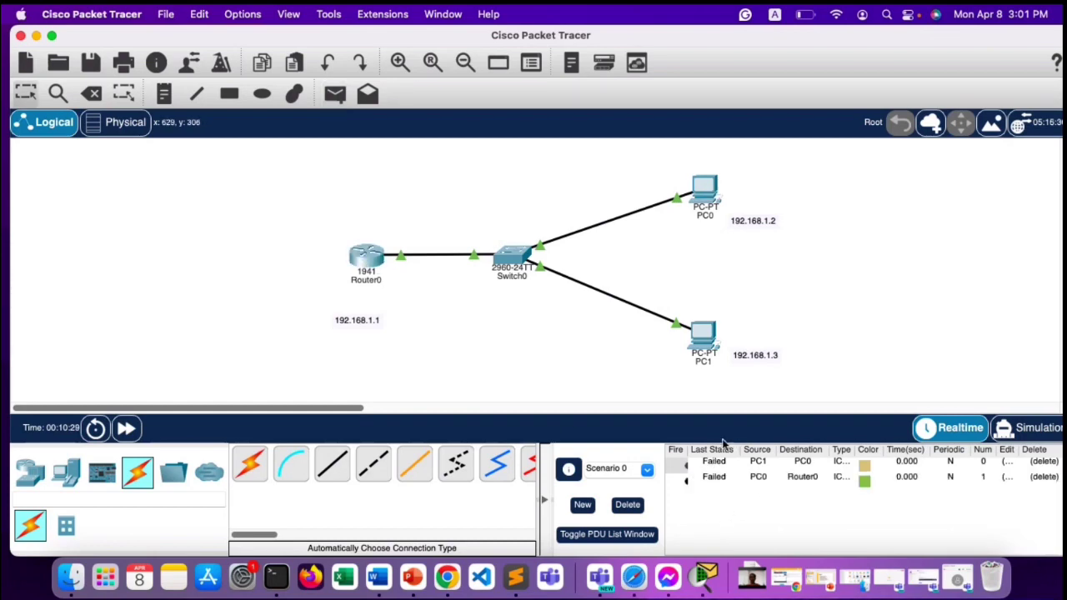
Open PC1's device window, after briefly opening and closing PC0's.
left_click(711, 192)
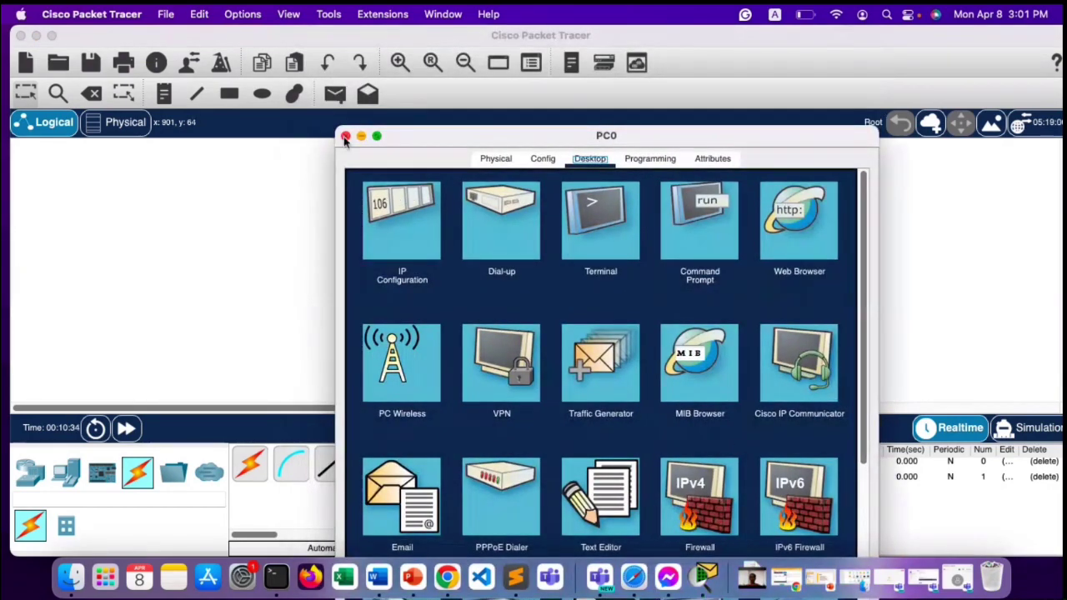
left_click(346, 135)
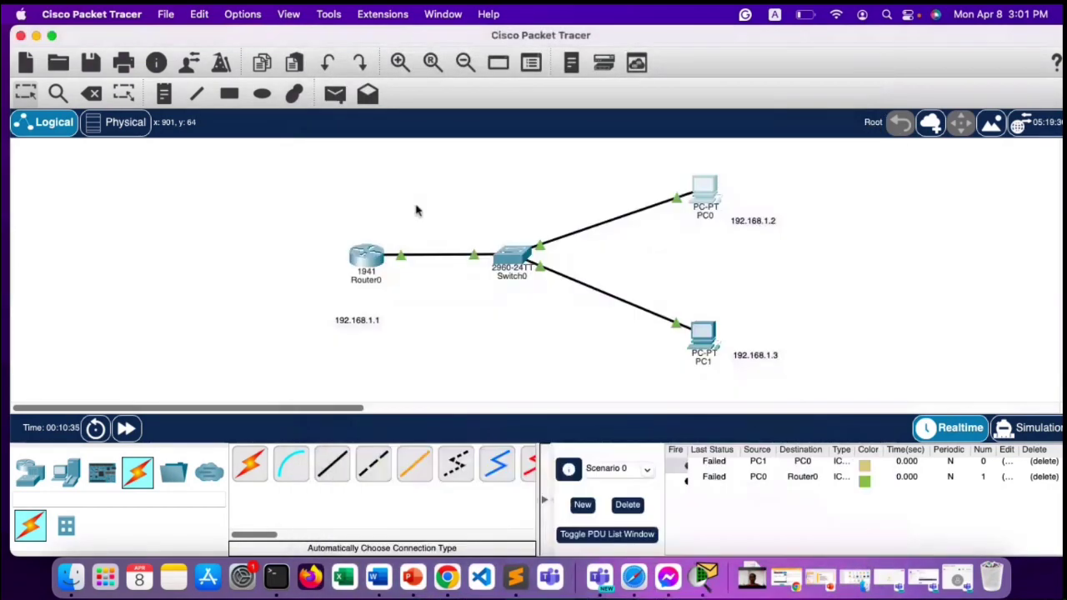
left_click(705, 337)
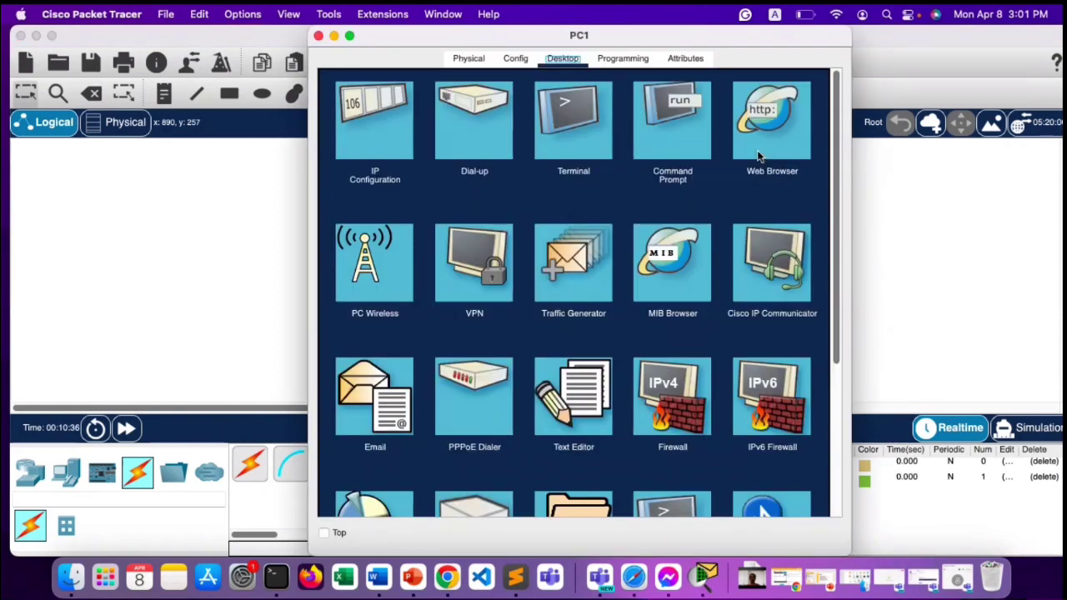
left_click_drag(838, 54, 498, 175)
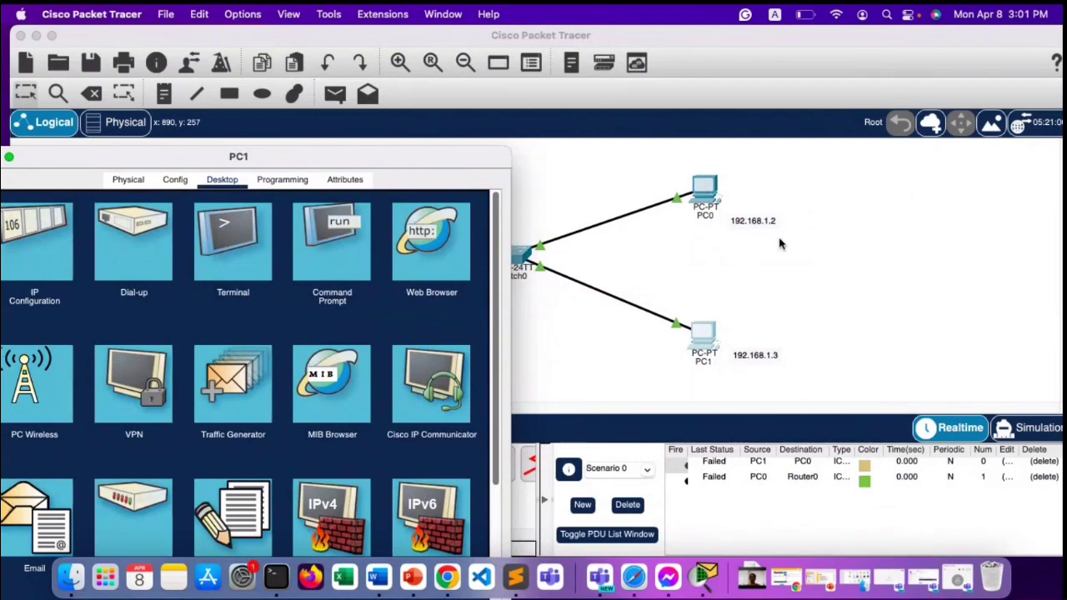
left_click_drag(324, 162, 429, 136)
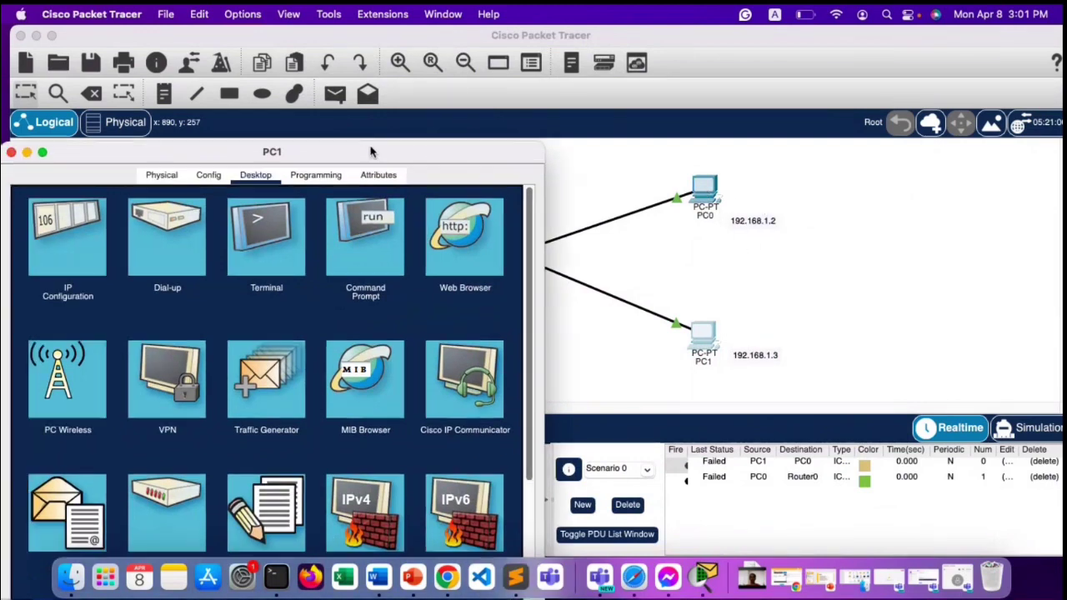
Load 192.168.1.2 in PC1's web browser, getting a Server Reset Connection reply.
left_click(536, 217)
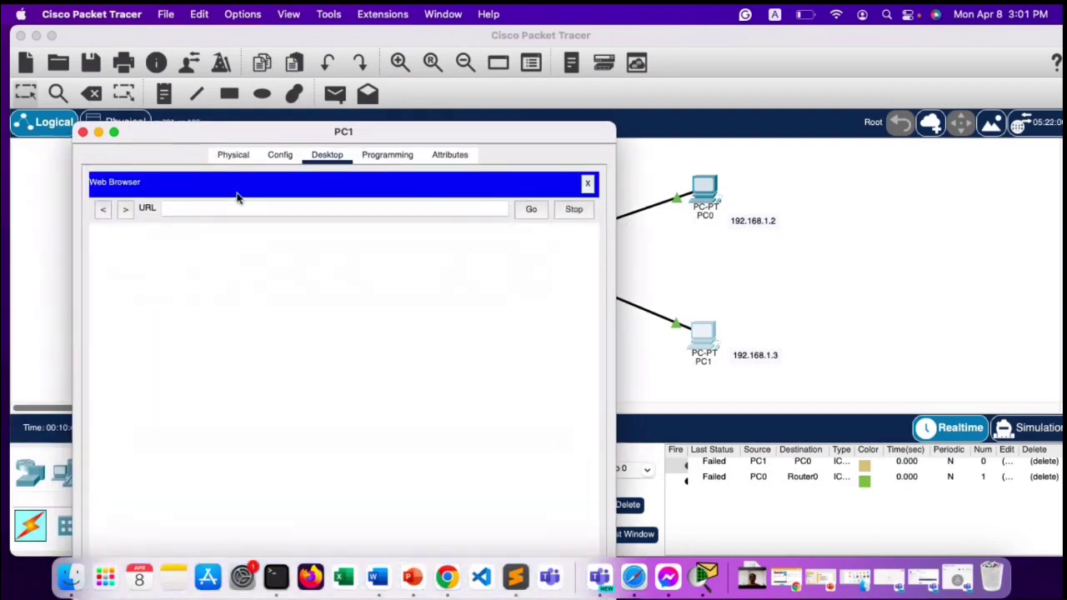
type("192.168.1.2")
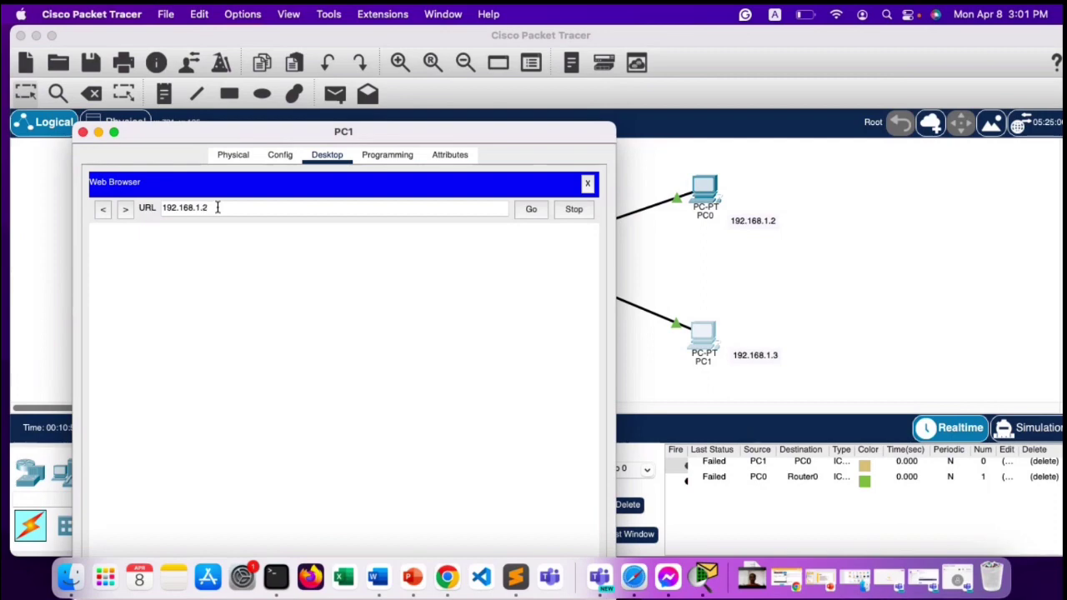
key("Return")
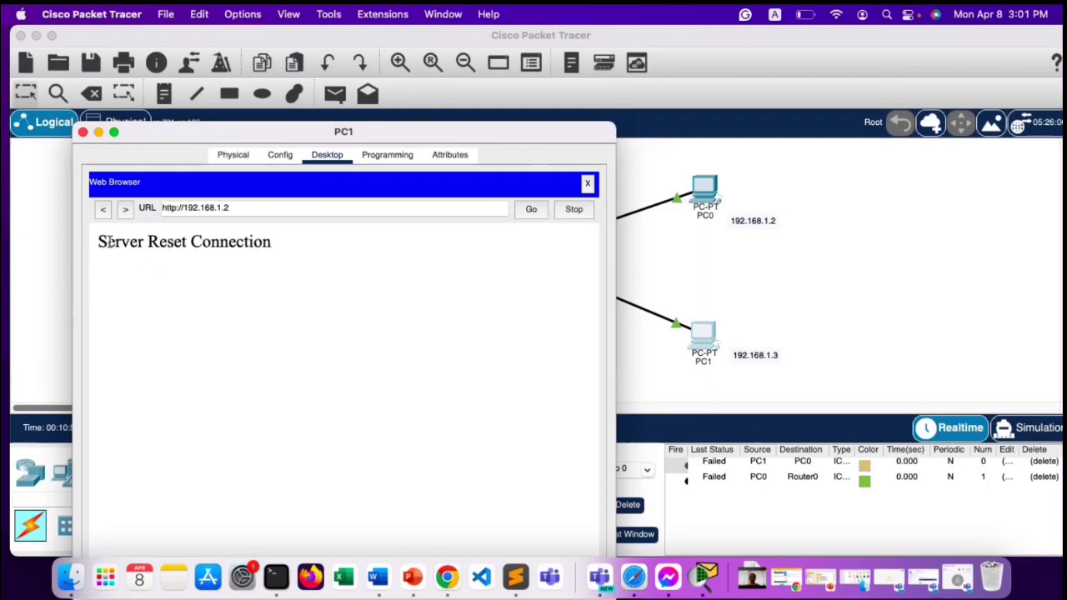
left_click_drag(109, 242, 324, 271)
left_click_drag(507, 132, 451, 78)
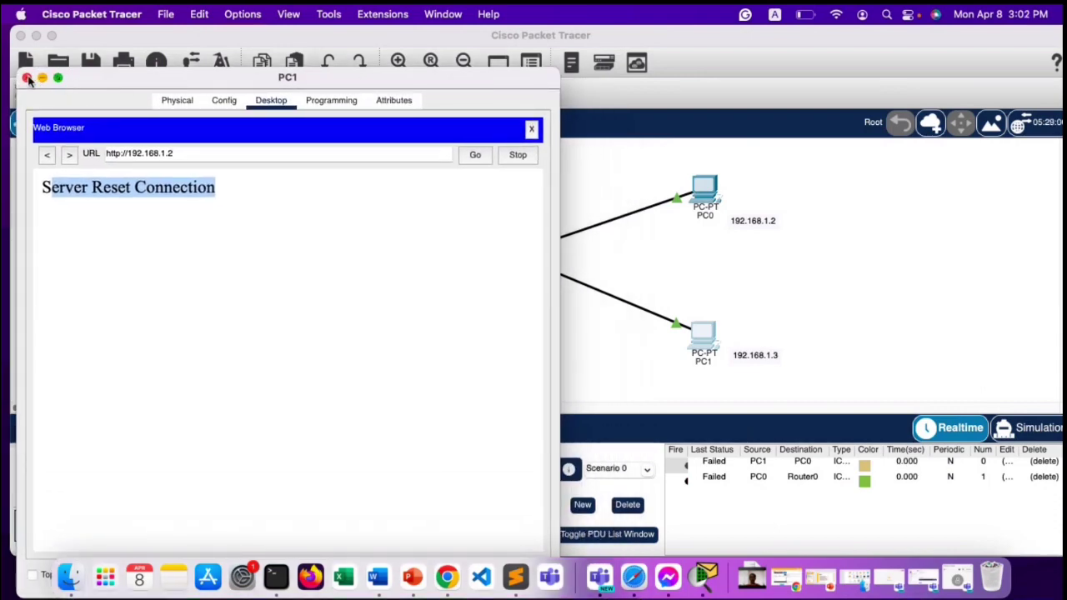
Close PC1's device window to return to the topology view.
left_click(27, 77)
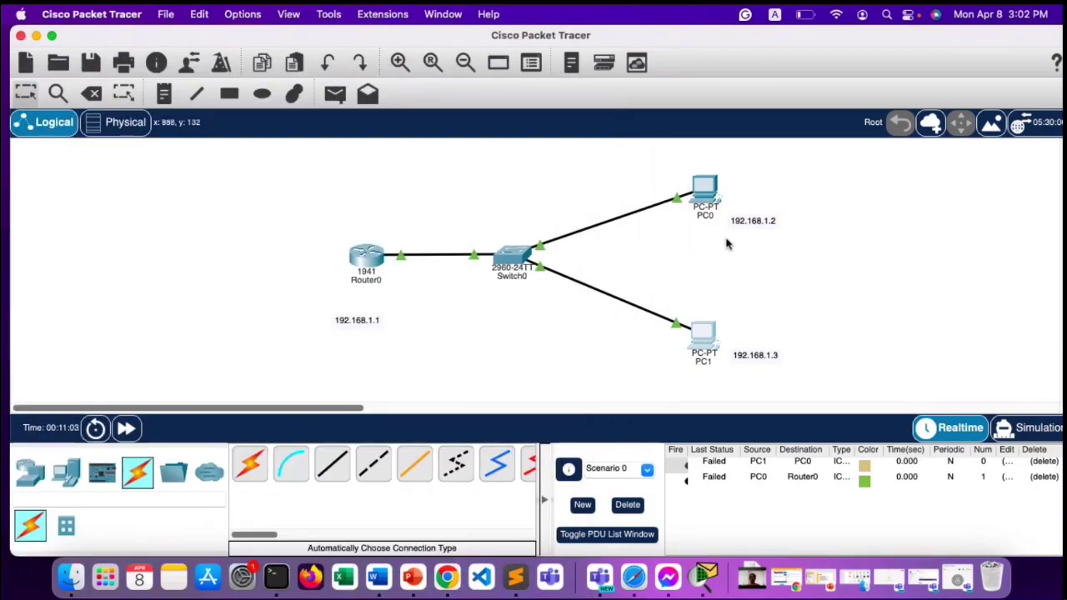